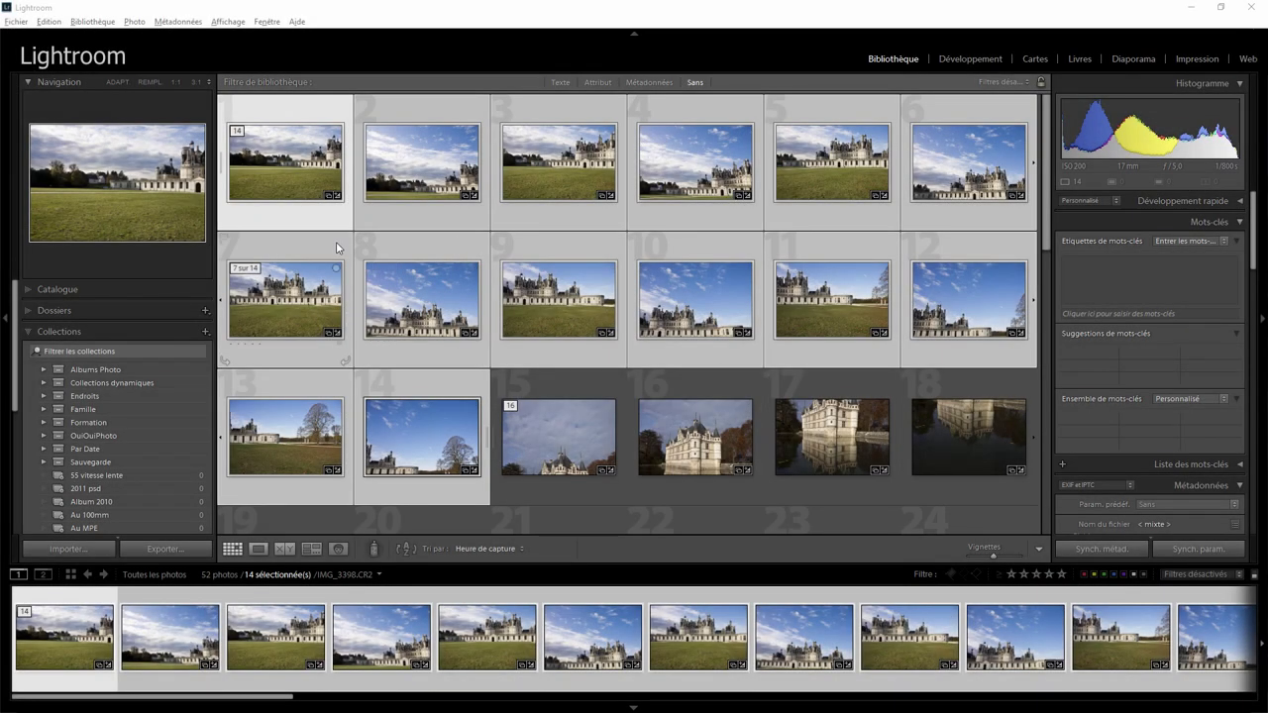
# Step: Select only the first Chambord photo in the Library grid
pyautogui.click(312, 223)
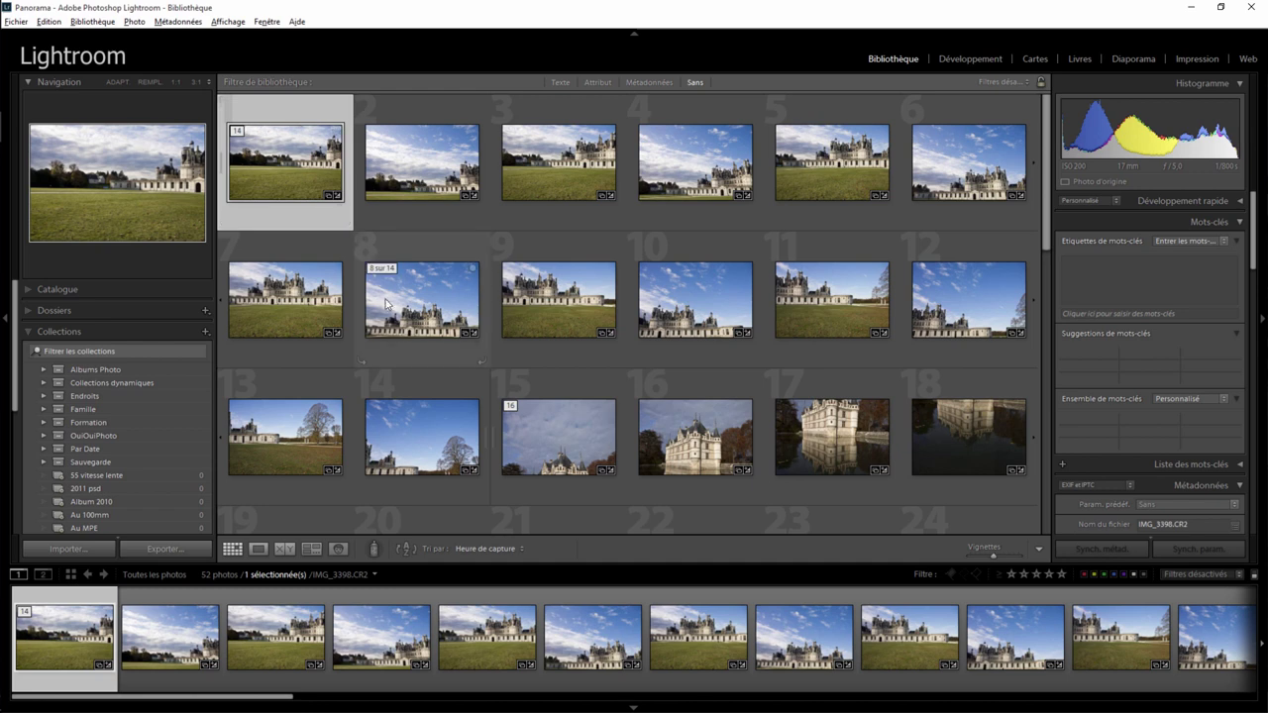
# Step: Select Chambord photos 1–14 and start a Panorama photo merge from them
pyautogui.keyDown('shift'); pyautogui.click(420, 382); pyautogui.keyUp('shift')
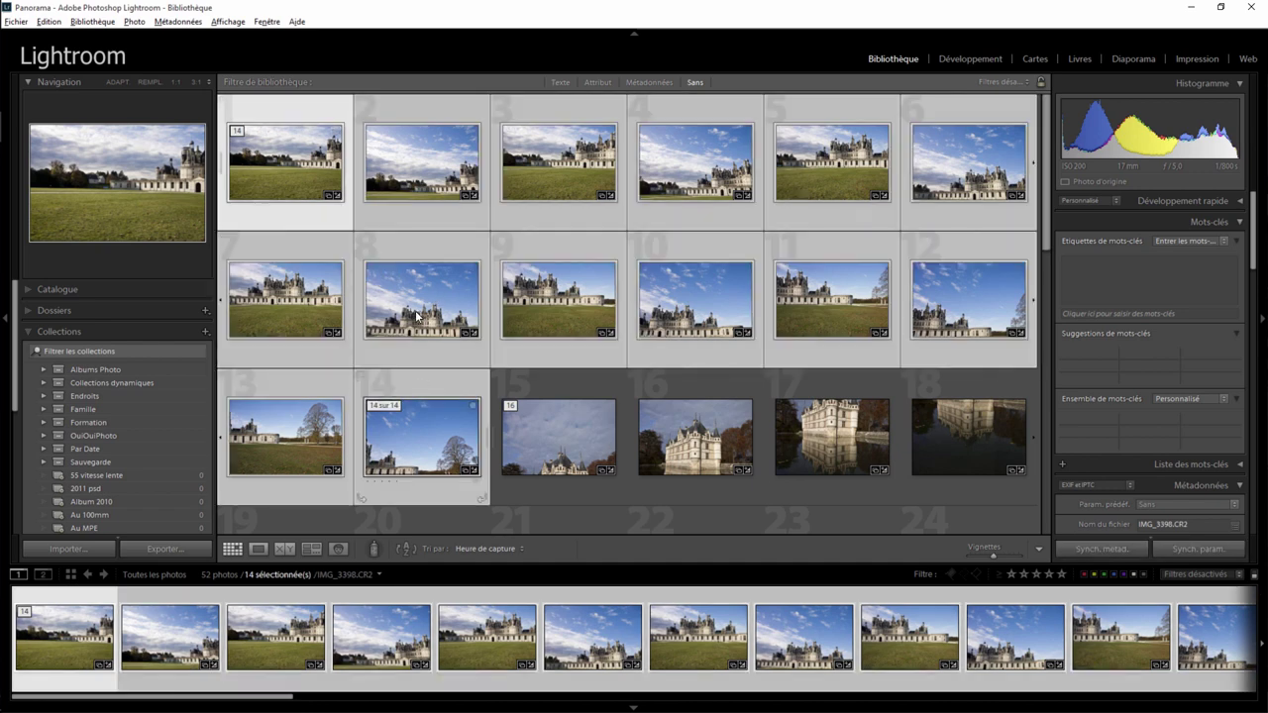
pyautogui.rightClick(412, 170)
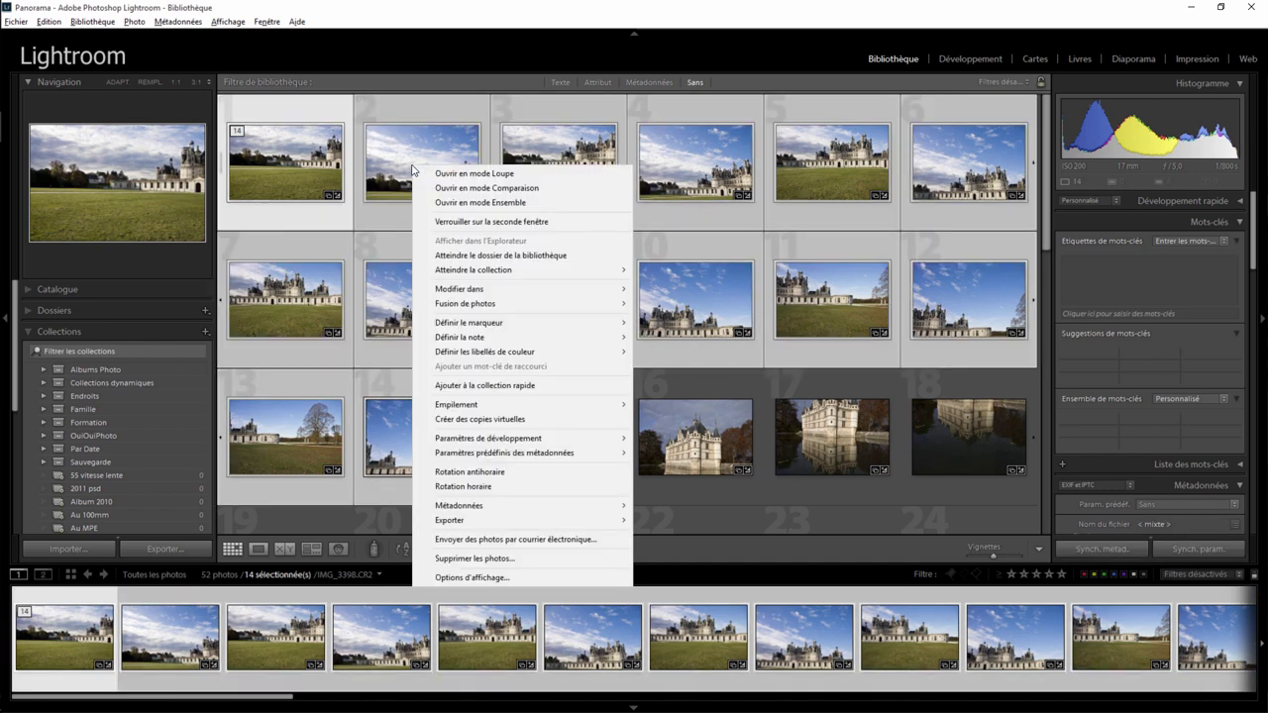
pyautogui.click(662, 318)
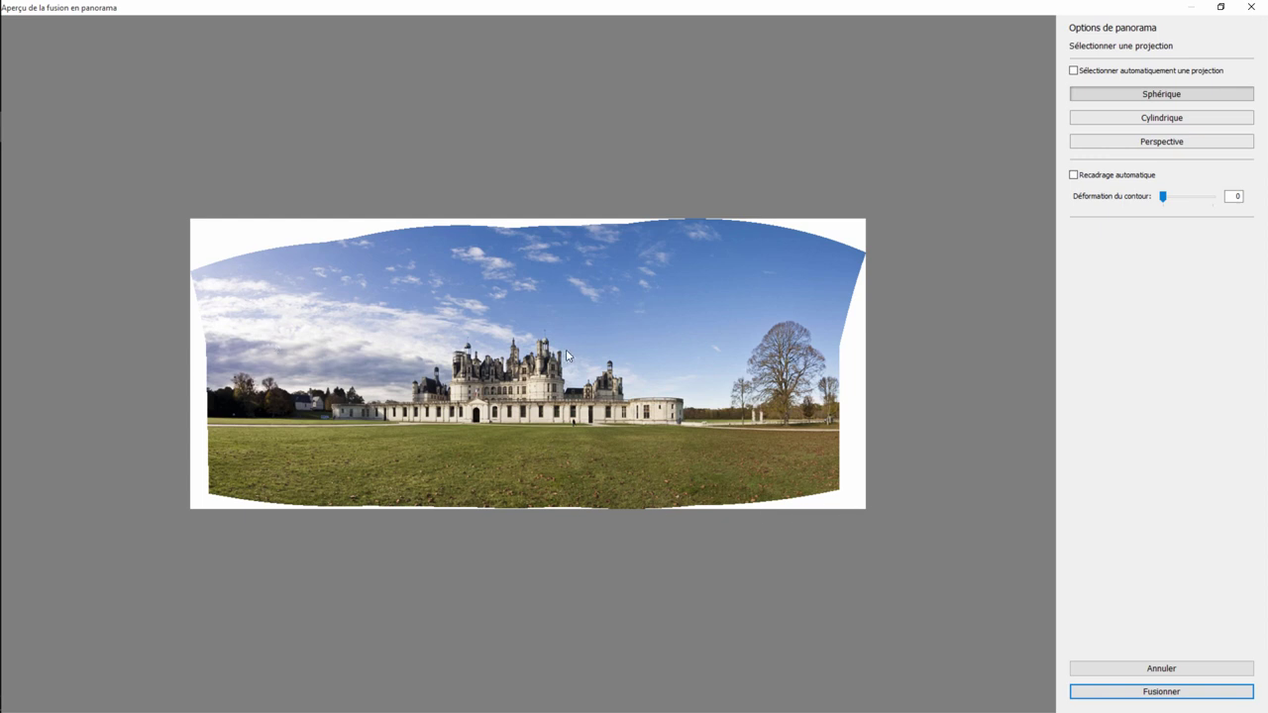
pyautogui.click(1097, 177)
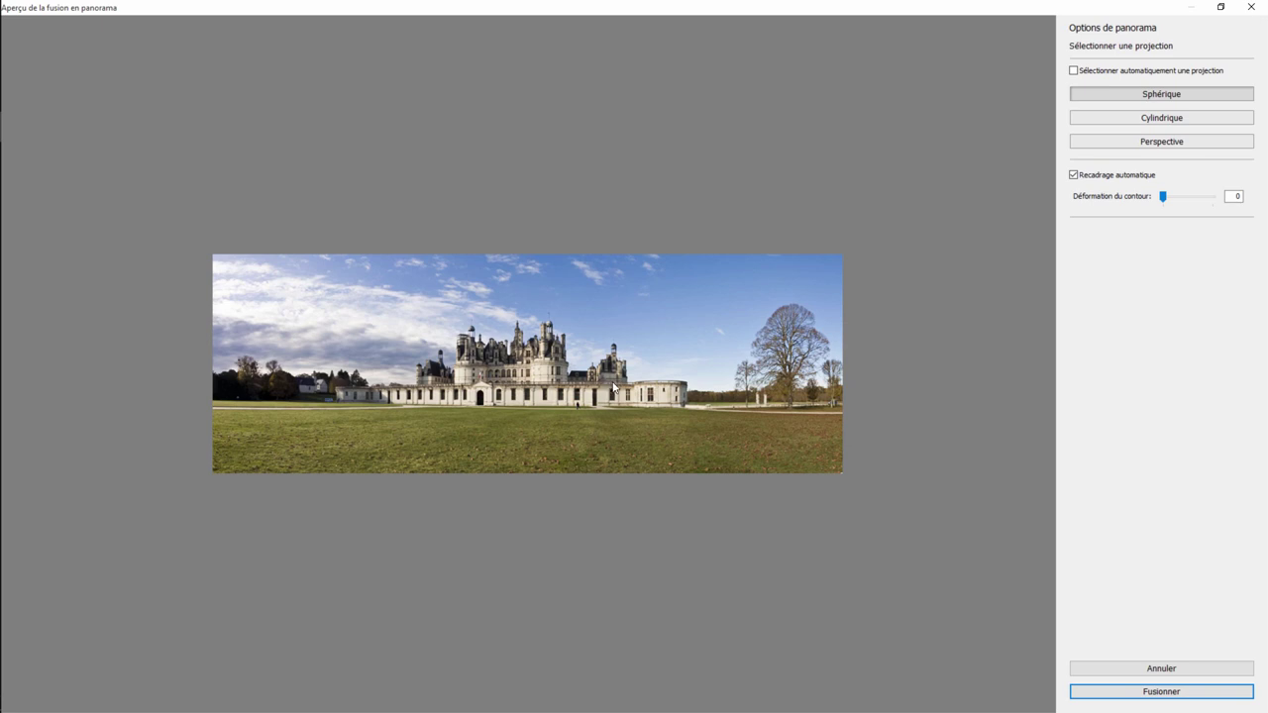
pyautogui.click(1080, 175)
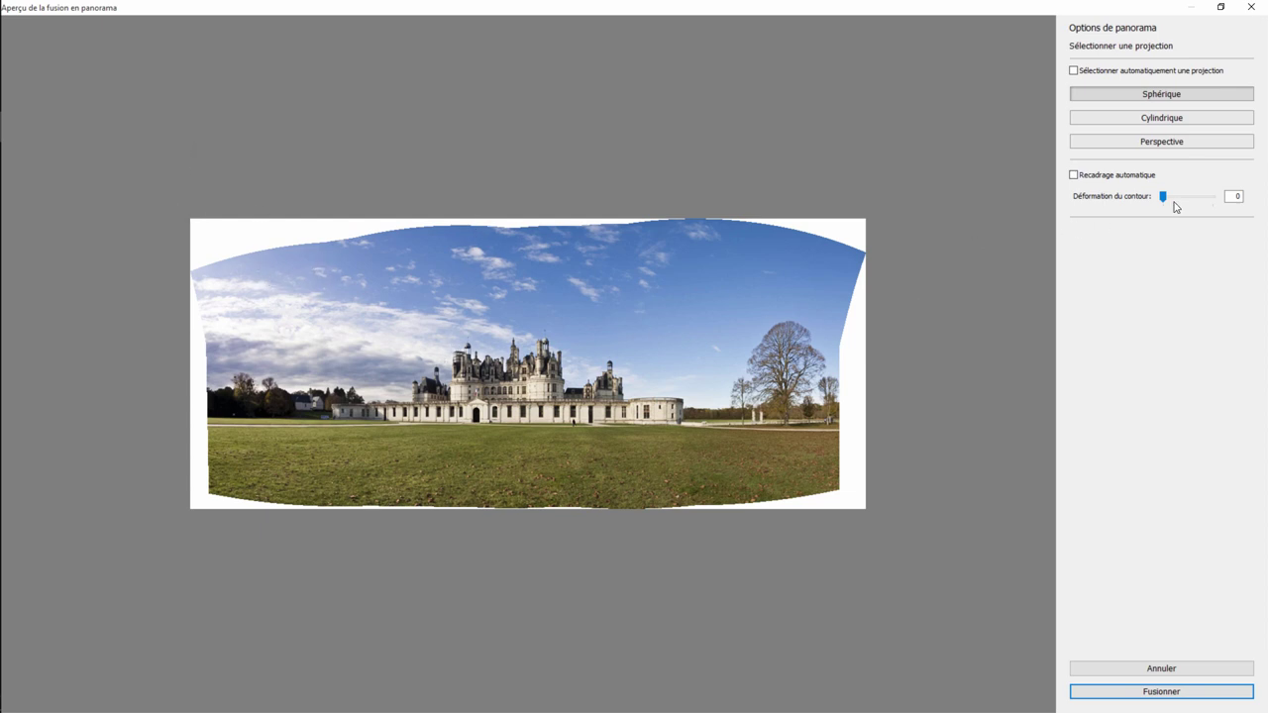
pyautogui.moveTo(1163, 201); pyautogui.dragTo(1224, 199)
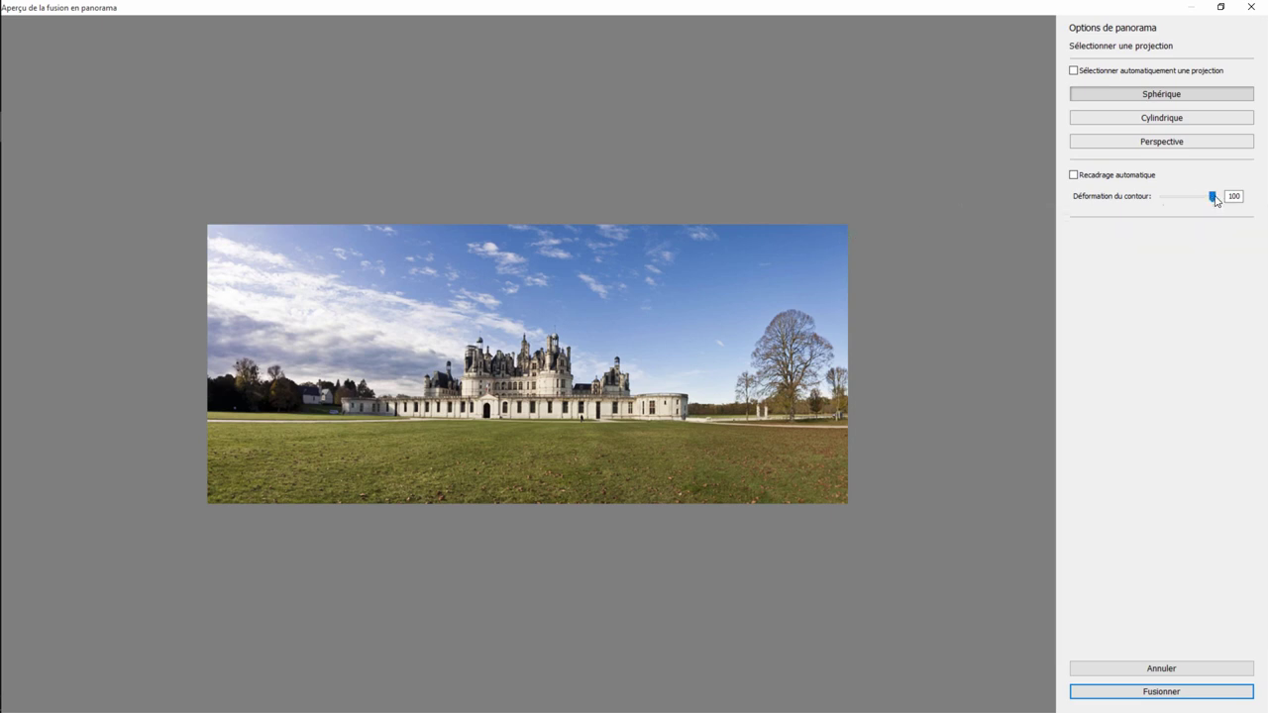
pyautogui.moveTo(1211, 197); pyautogui.dragTo(1160, 198)
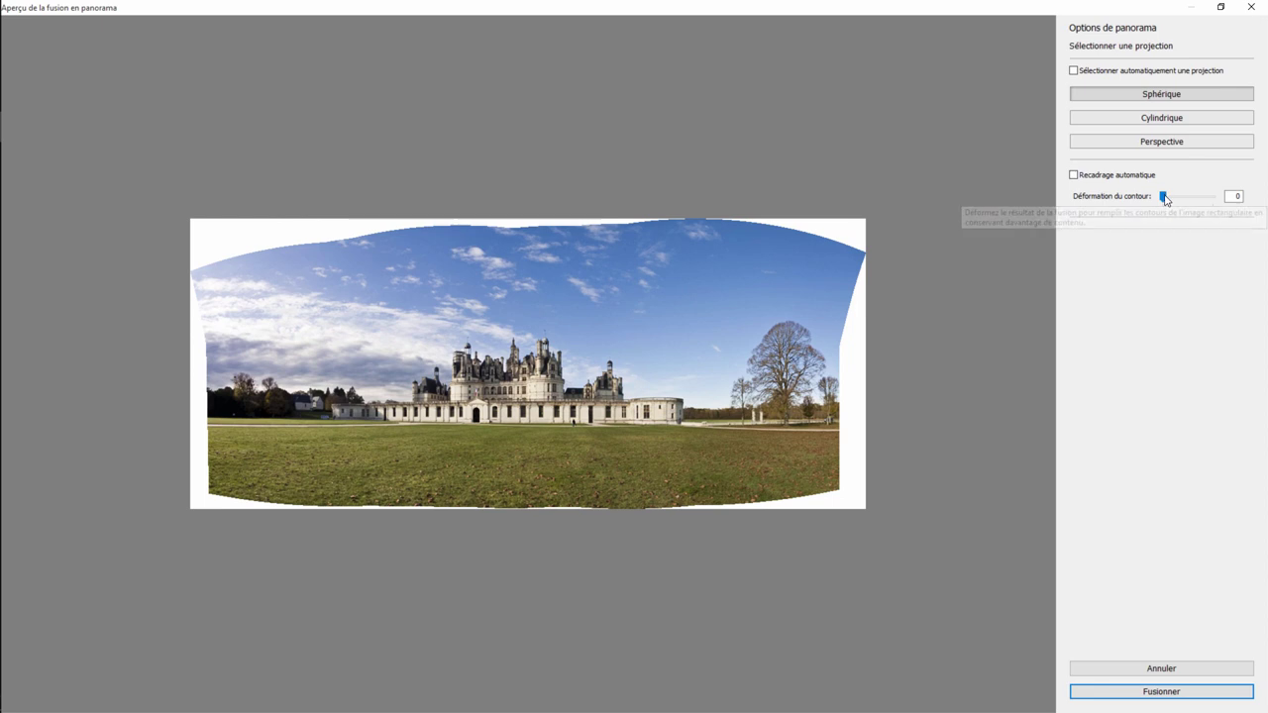
pyautogui.moveTo(1163, 196); pyautogui.dragTo(1220, 198)
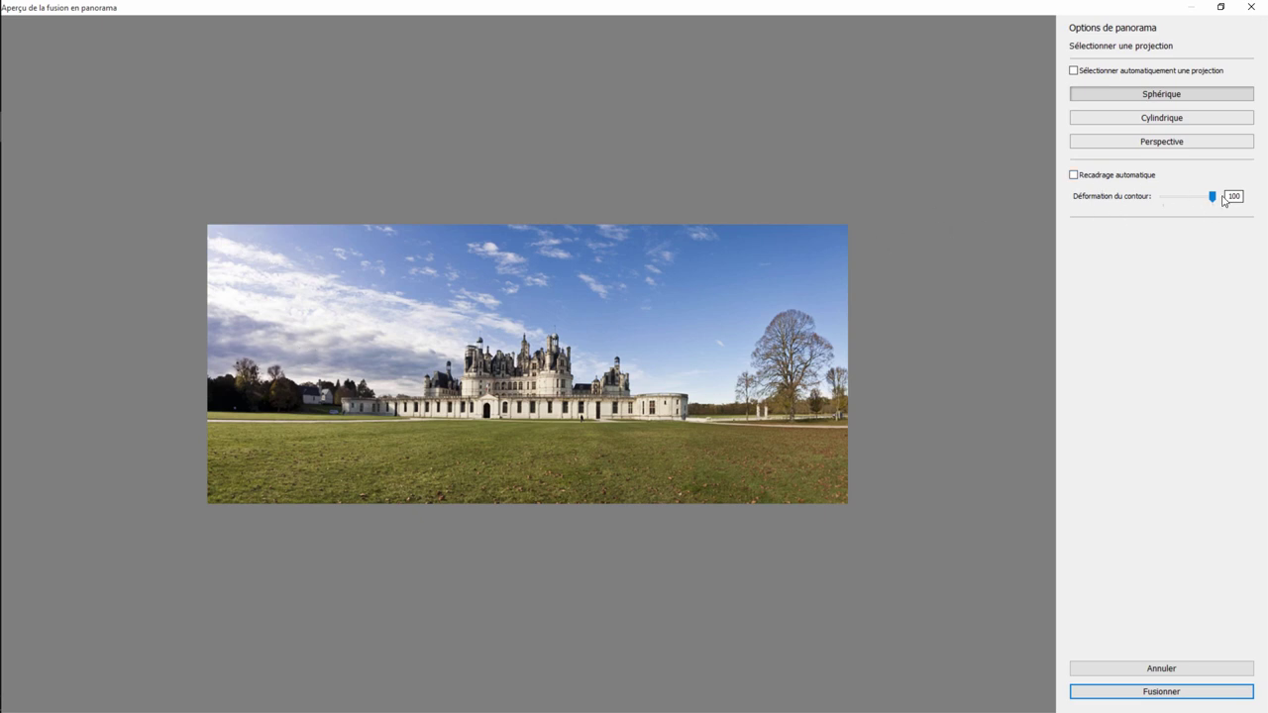
pyautogui.moveTo(1213, 201); pyautogui.dragTo(1154, 207)
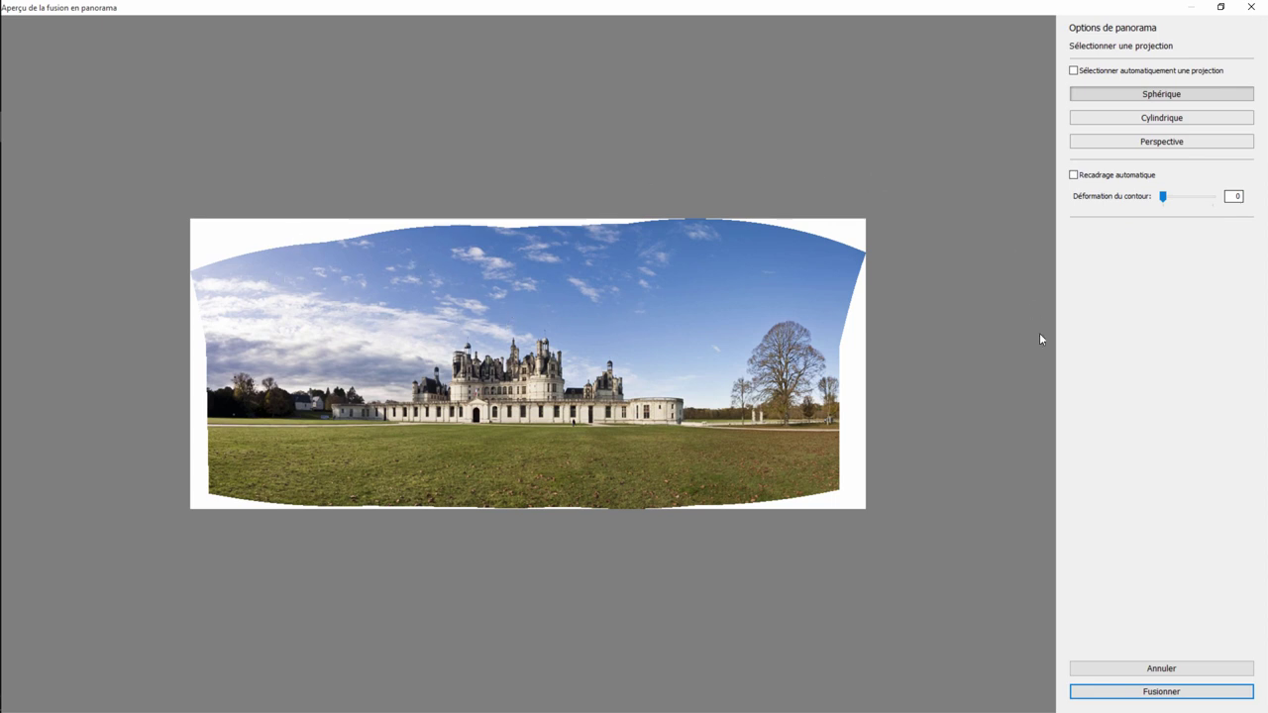
# Step: Cancel the merge and rebuild the panorama preview from 12 photos, excluding shots 2 and 4
pyautogui.click(1169, 669)
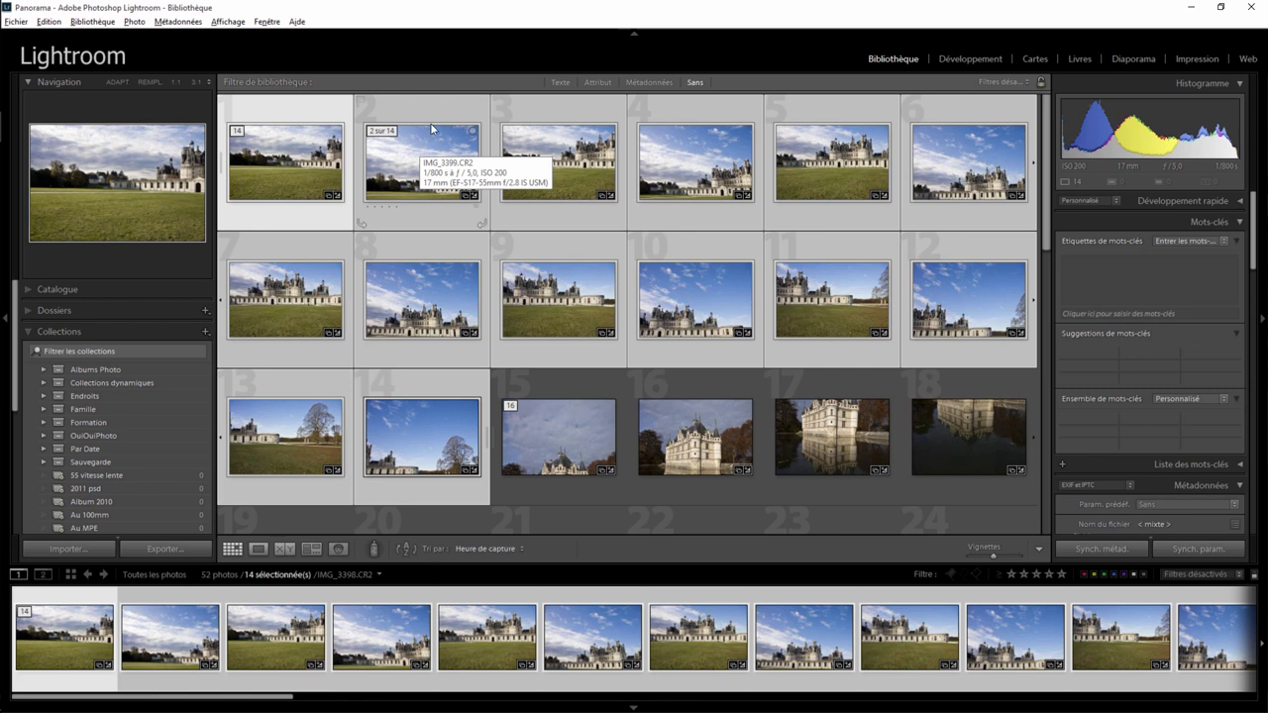
pyautogui.keyDown('ctrl'); pyautogui.click(430, 112); pyautogui.keyUp('ctrl')
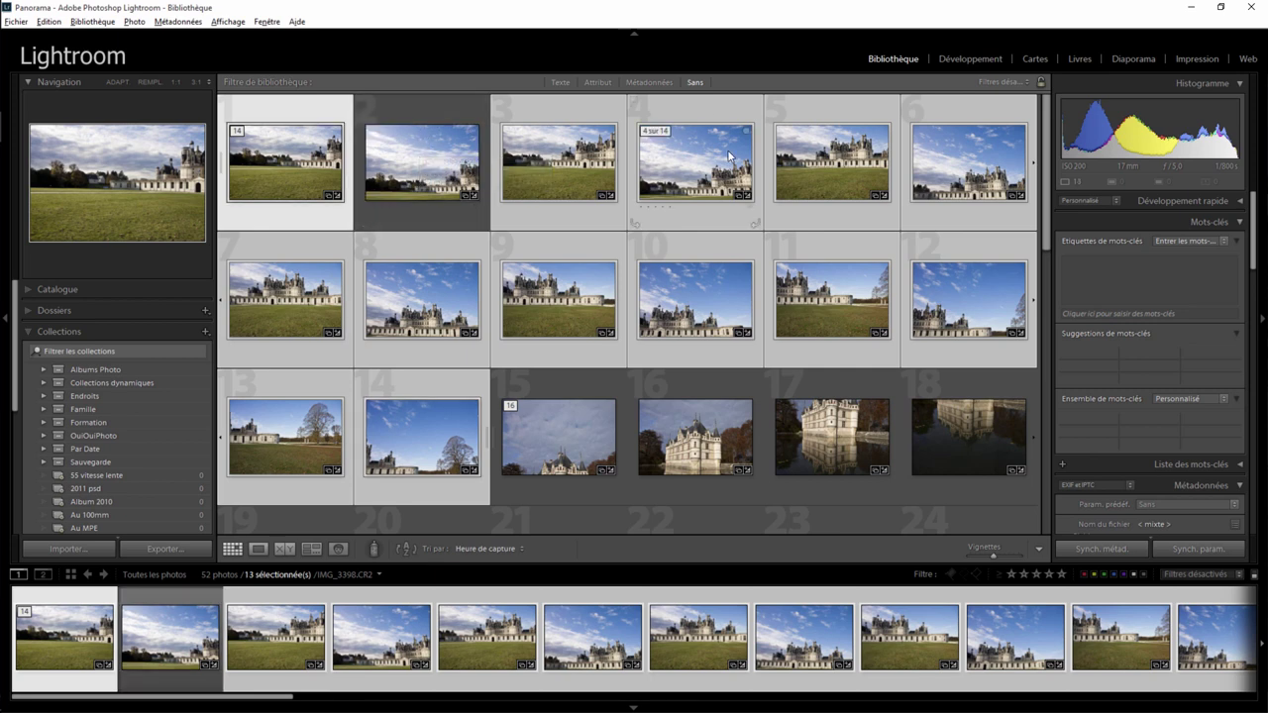
pyautogui.keyDown('ctrl'); pyautogui.click(713, 112); pyautogui.keyUp('ctrl')
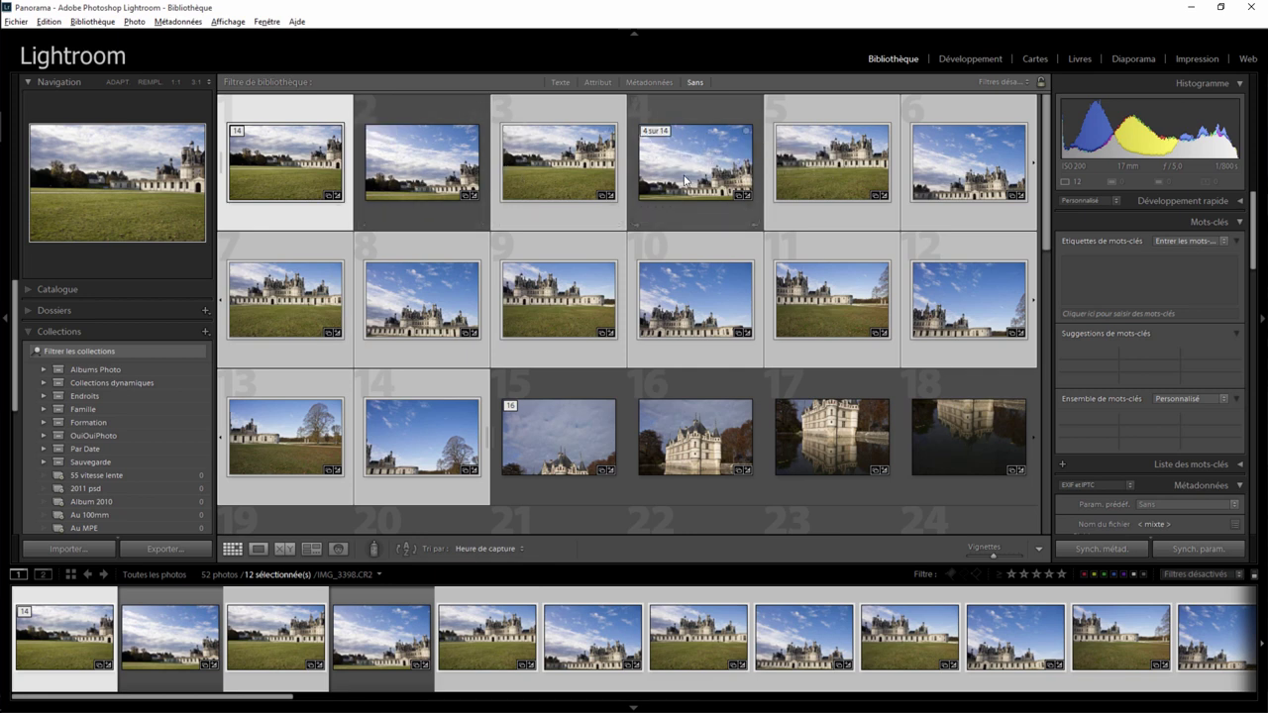
pyautogui.rightClick(562, 161)
pyautogui.moveTo(616, 297)
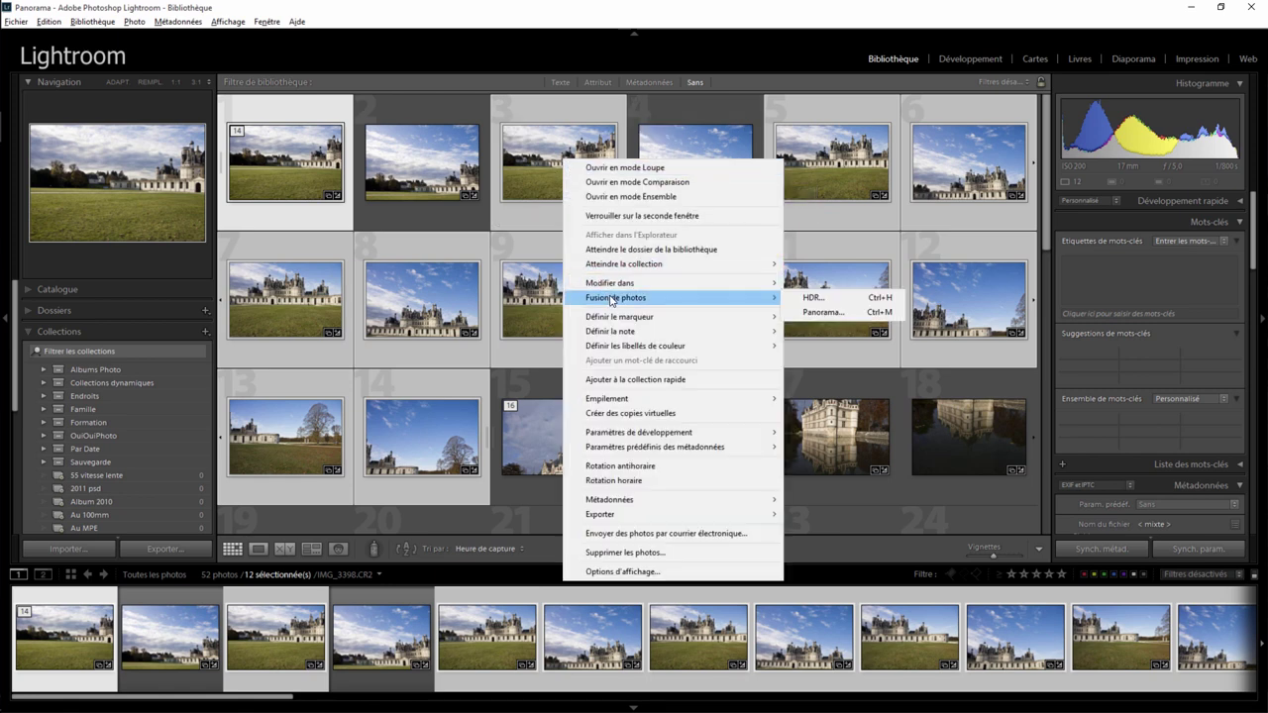
pyautogui.click(829, 314)
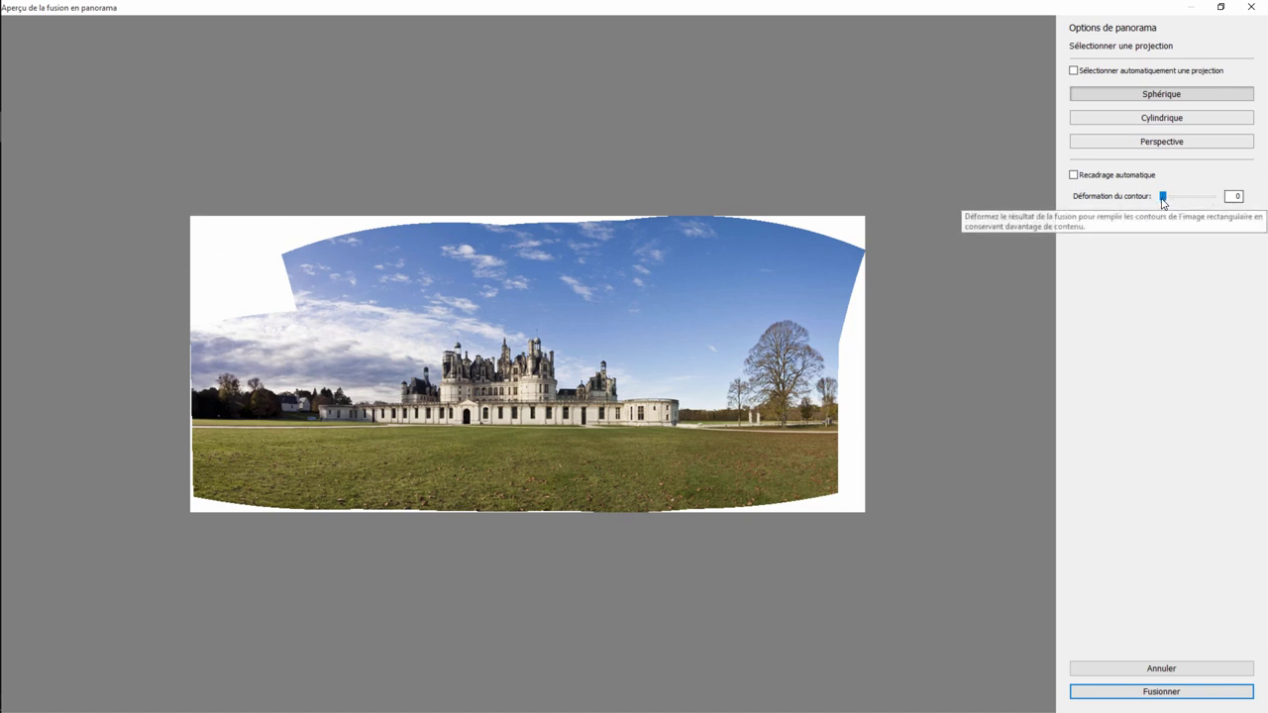
# Step: Compare Chambord boundary warp at 100 and 0, ending back at 0
pyautogui.moveTo(1163, 197); pyautogui.dragTo(1233, 199)
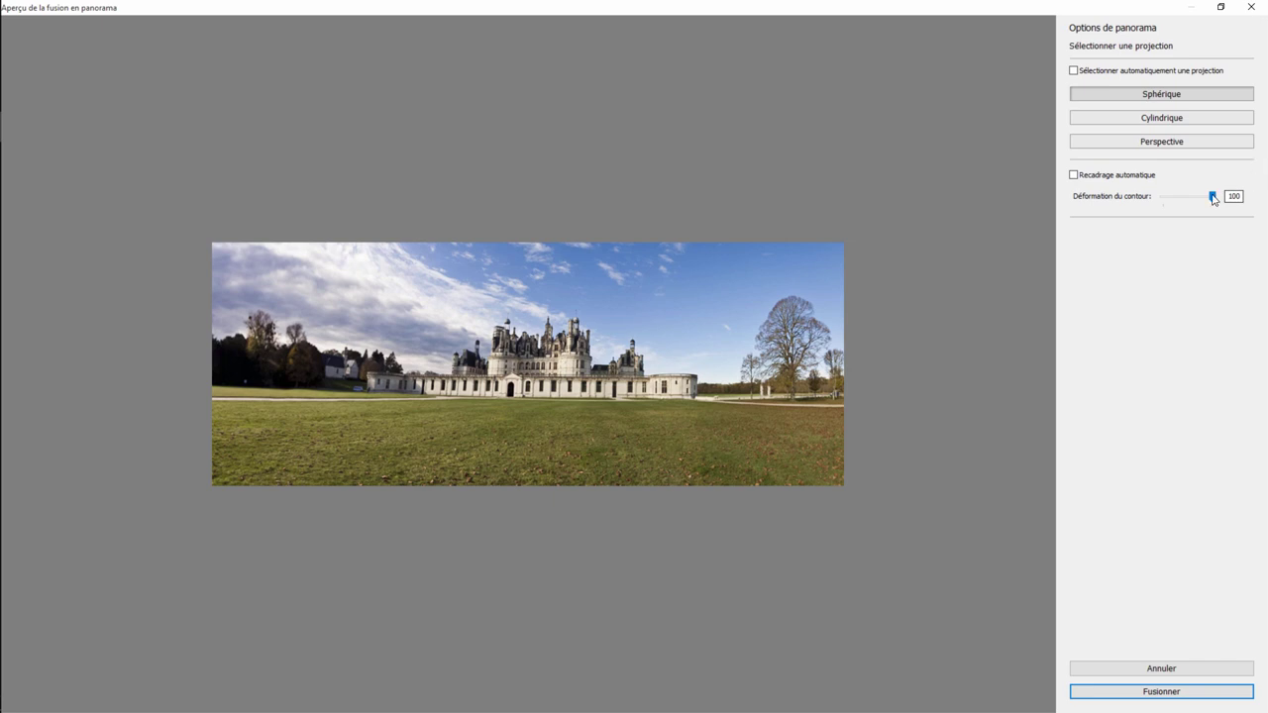
pyautogui.moveTo(1213, 197)
pyautogui.mouseDown()
pyautogui.moveTo(1157, 201)
pyautogui.moveTo(1261, 198)
pyautogui.moveTo(1169, 212)
pyautogui.mouseUp()
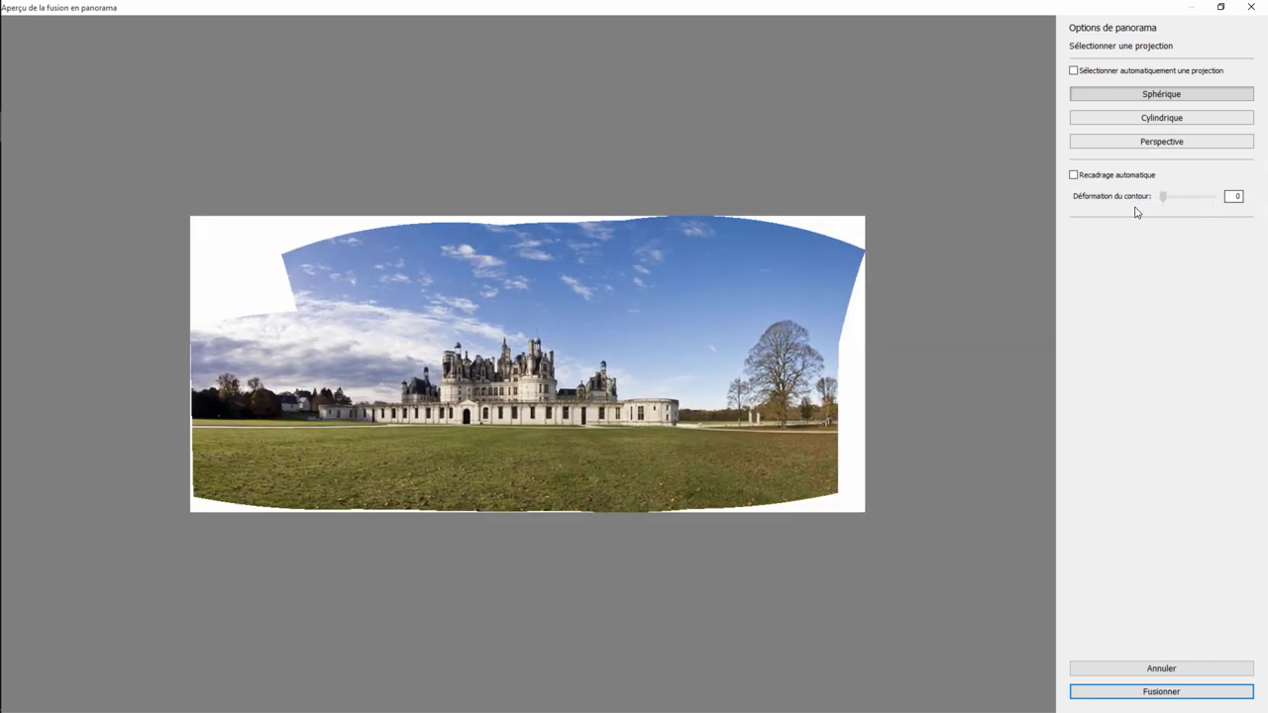
pyautogui.moveTo(1169, 212)
pyautogui.mouseDown()
pyautogui.moveTo(1135, 210)
pyautogui.moveTo(1181, 204)
pyautogui.moveTo(1132, 208)
pyautogui.mouseUp()
pyautogui.moveTo(1162, 197)
pyautogui.mouseDown()
pyautogui.moveTo(1232, 197)
pyautogui.moveTo(1149, 197)
pyautogui.moveTo(1222, 198)
pyautogui.mouseUp()
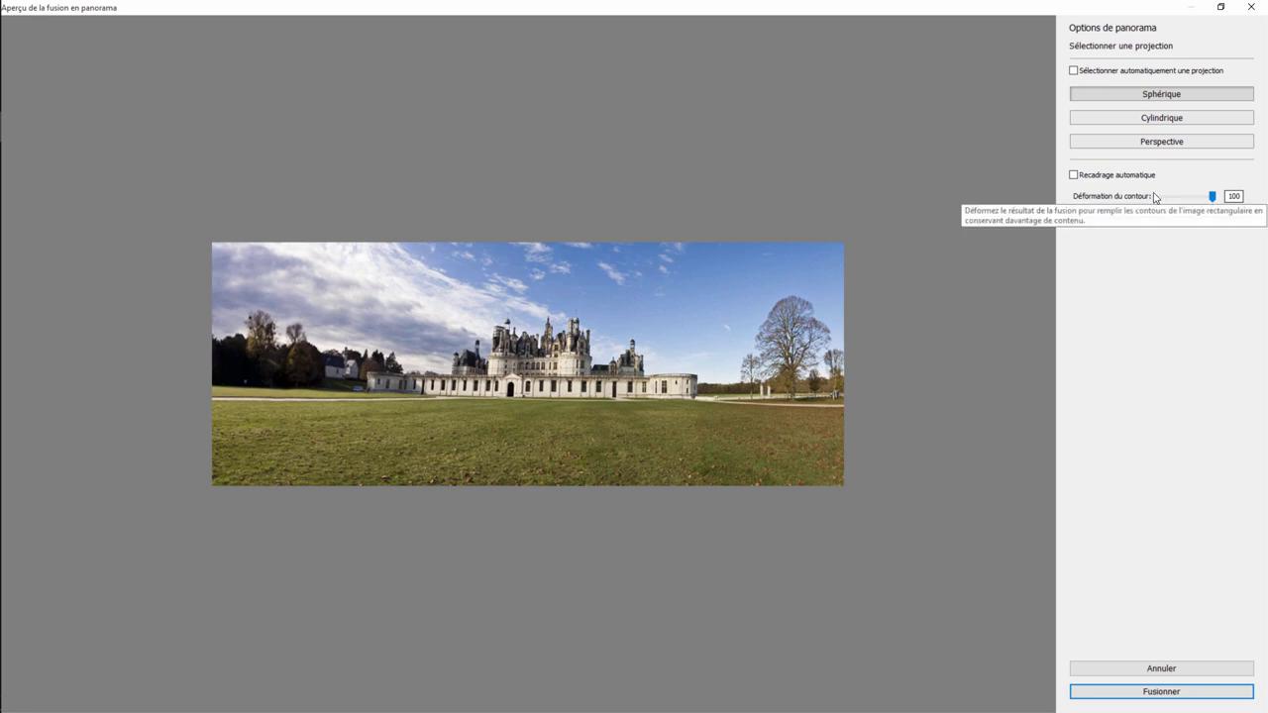
pyautogui.moveTo(1209, 199); pyautogui.dragTo(1147, 203)
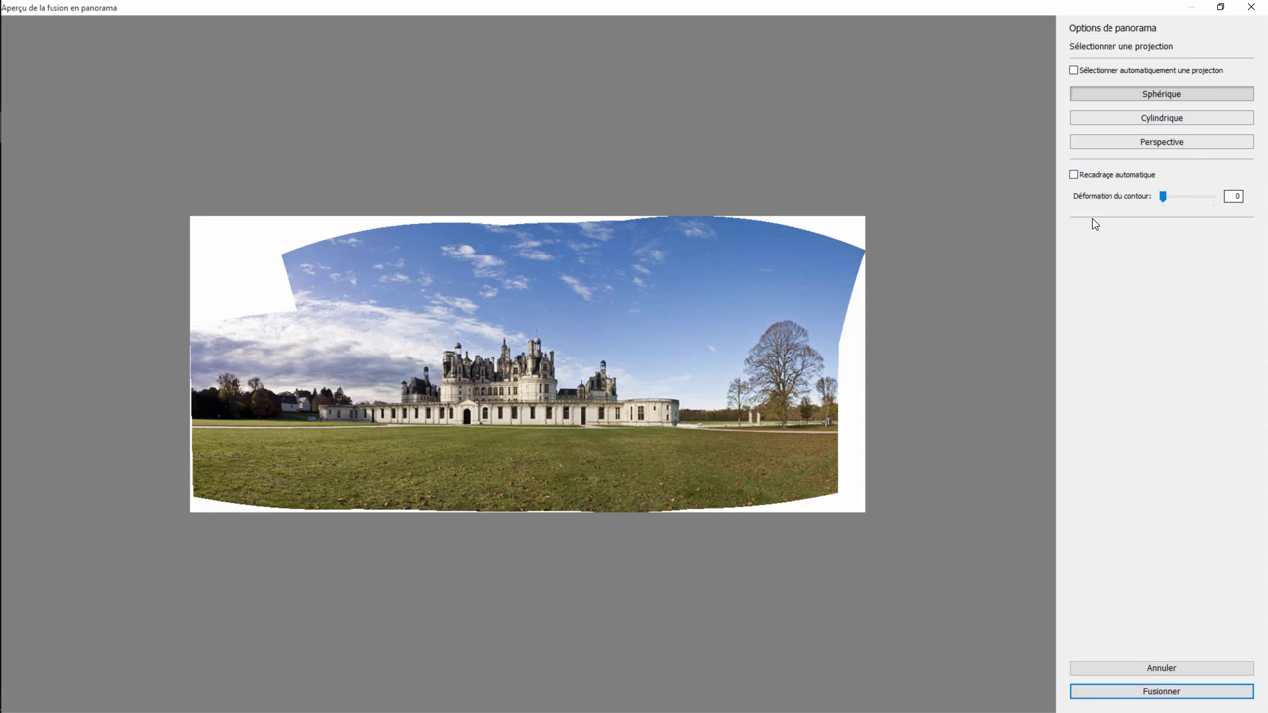
# Step: Cancel the Chambord merge, select photos 15–30, and start a Panorama merge of them
pyautogui.click(1161, 669)
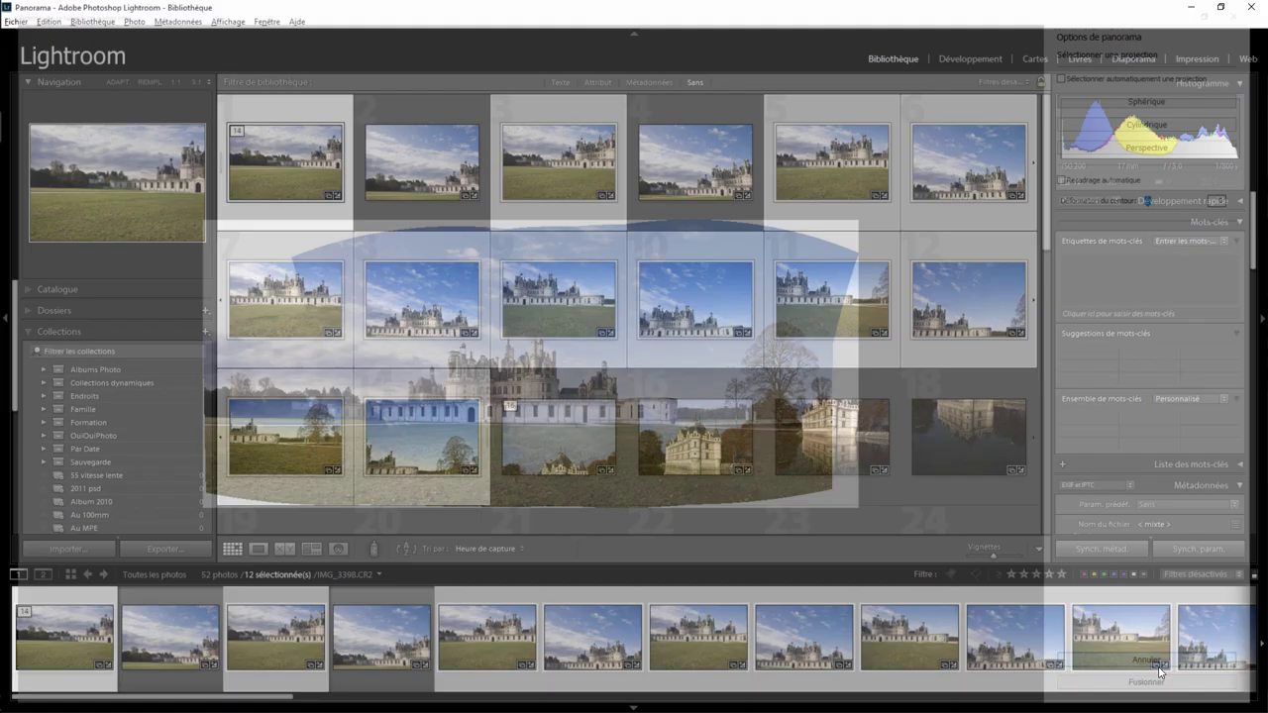
pyautogui.click(614, 389)
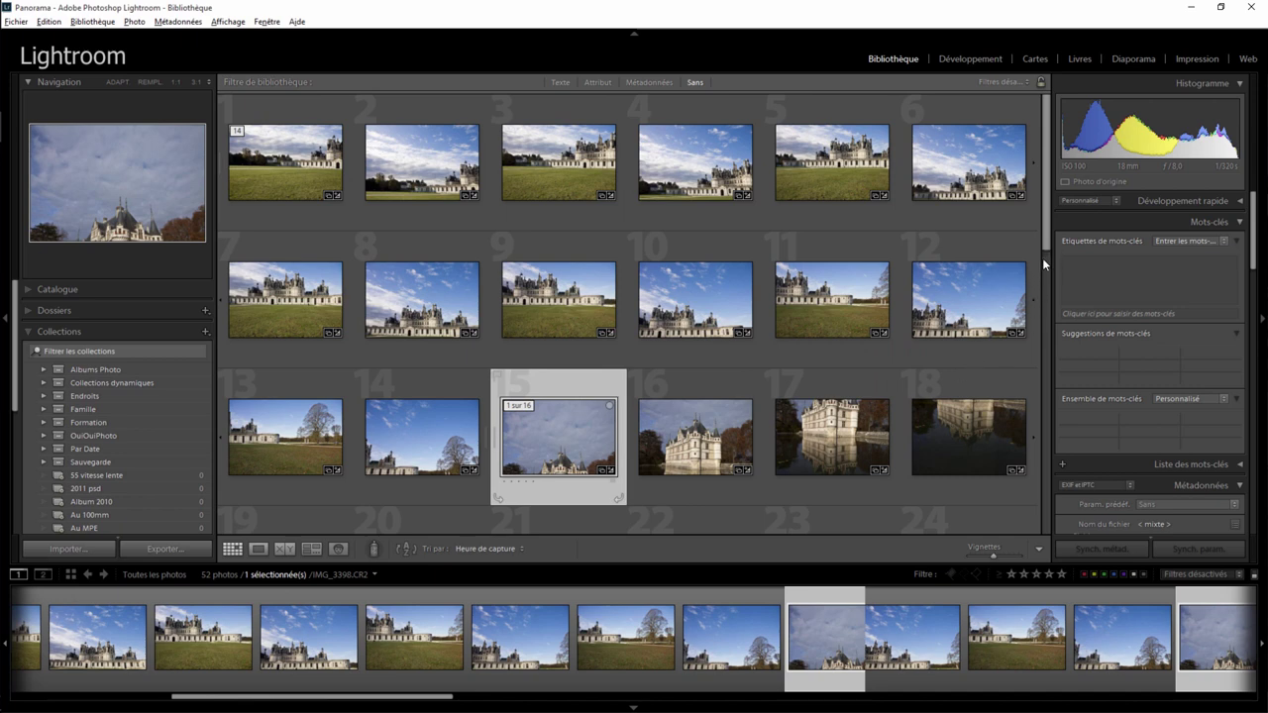
pyautogui.moveTo(1042, 257); pyautogui.dragTo(1059, 390)
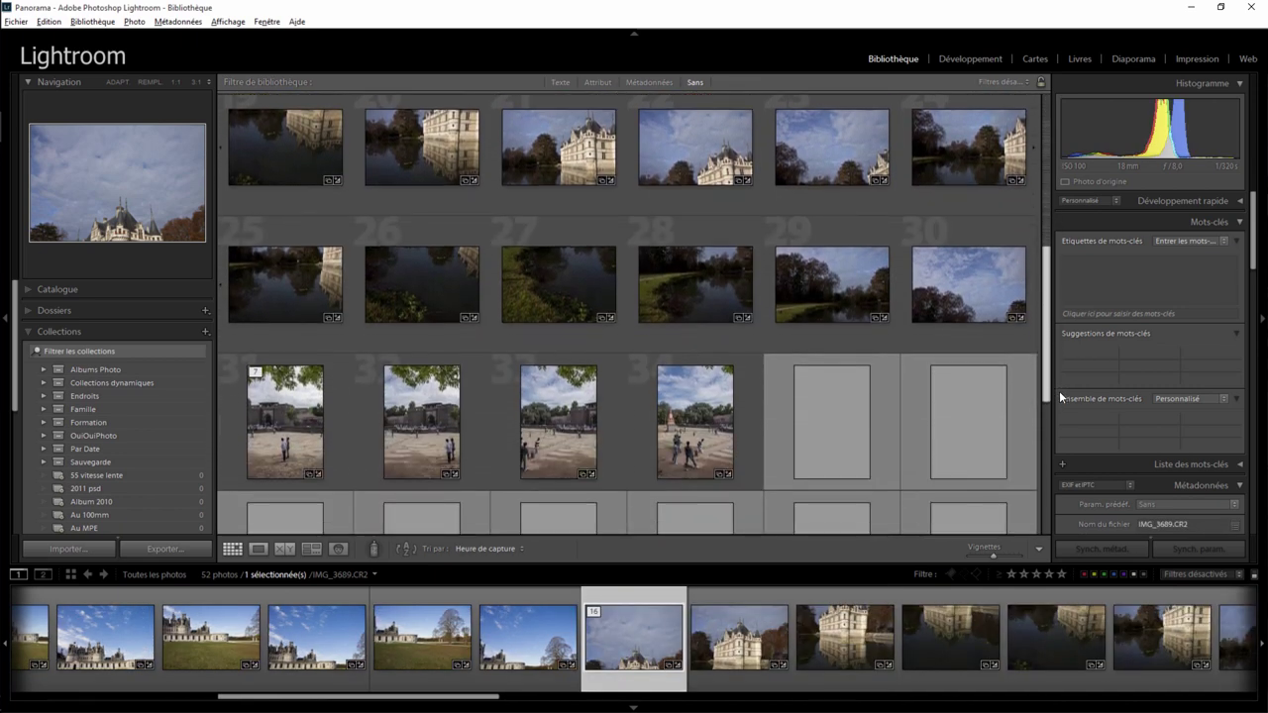
pyautogui.keyDown('shift'); pyautogui.click(959, 336); pyautogui.keyUp('shift')
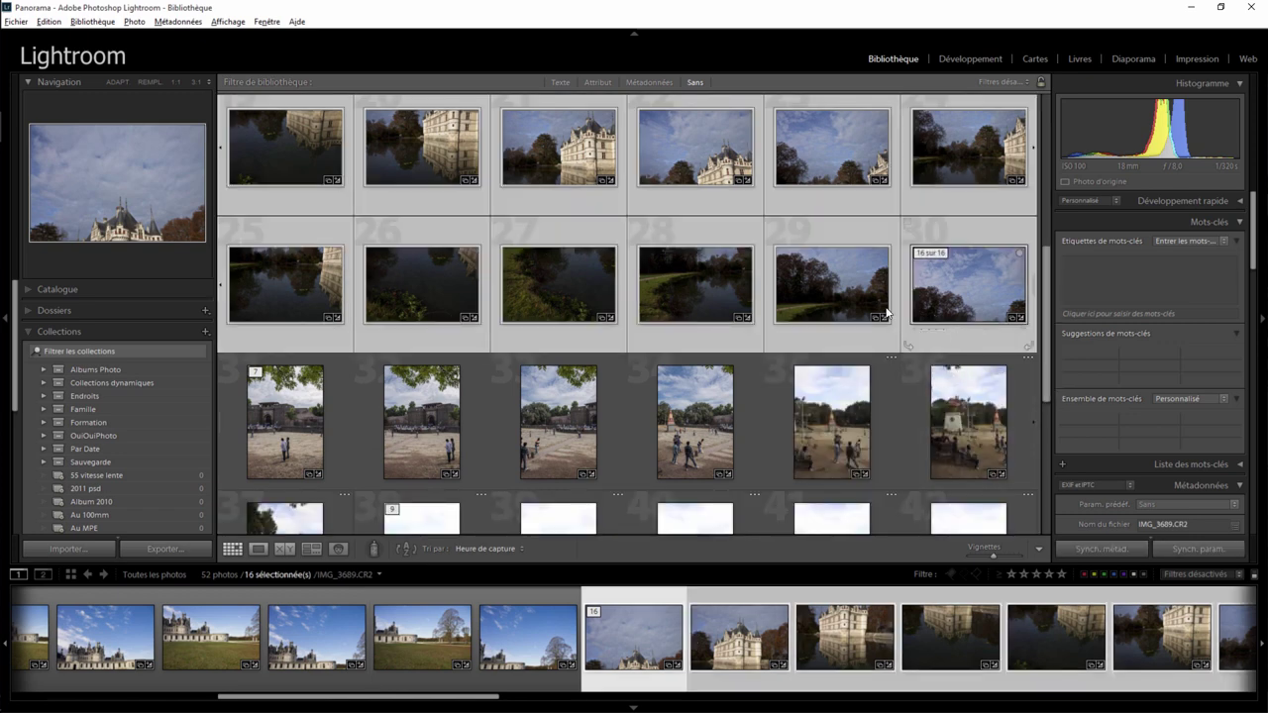
pyautogui.rightClick(706, 158)
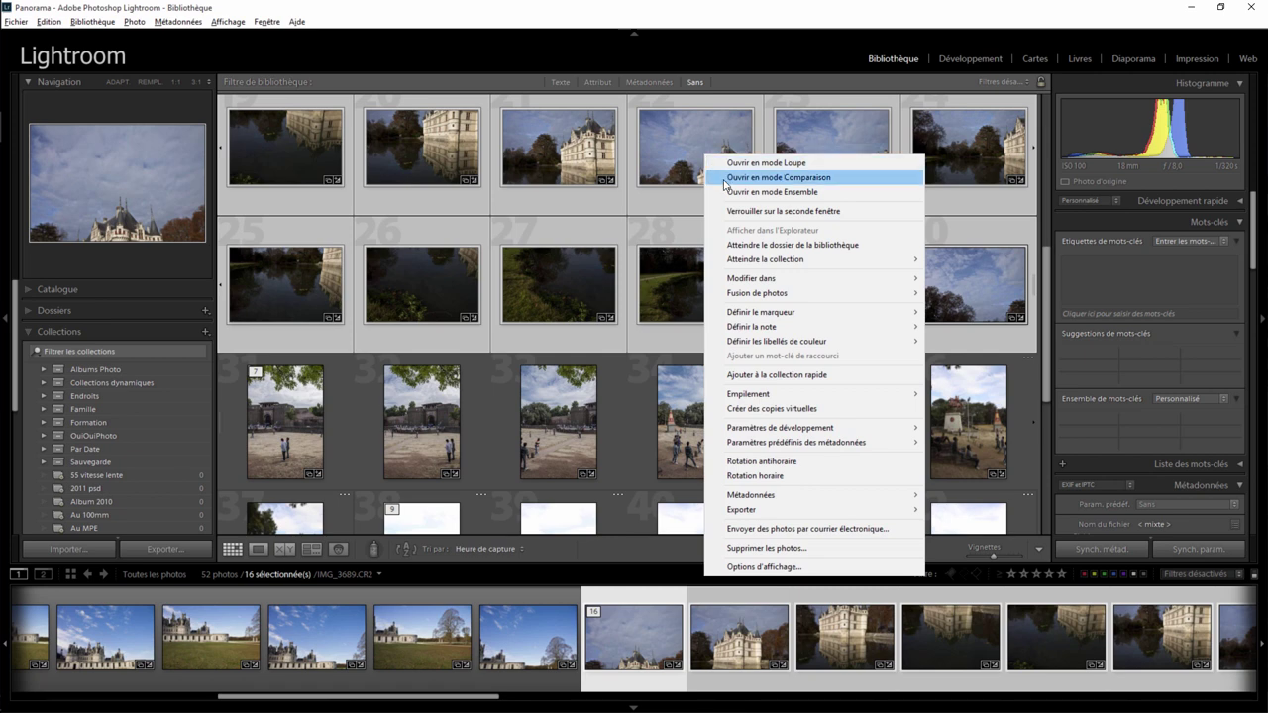
pyautogui.moveTo(756, 293)
pyautogui.click(957, 306)
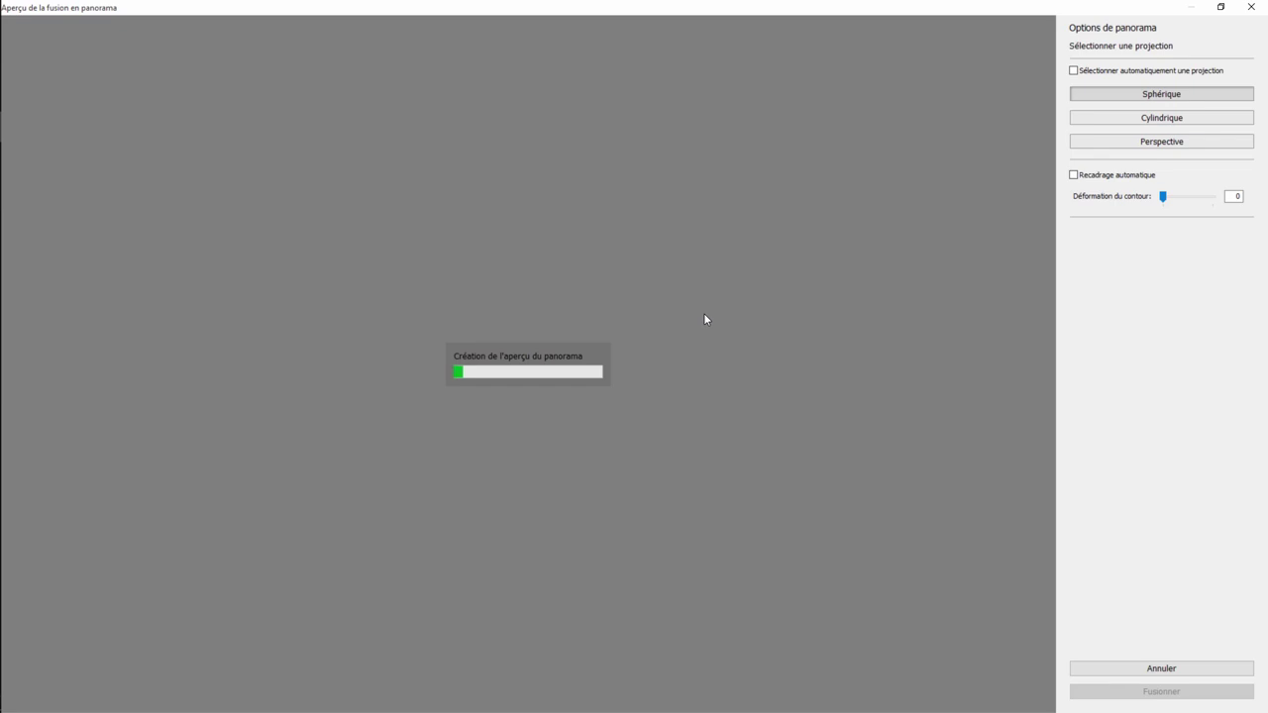
# Step: Alt+Tab away to the browser and back while the Azay-le-Rideau preview renders
pyautogui.hotkey('alt', 'Tab')
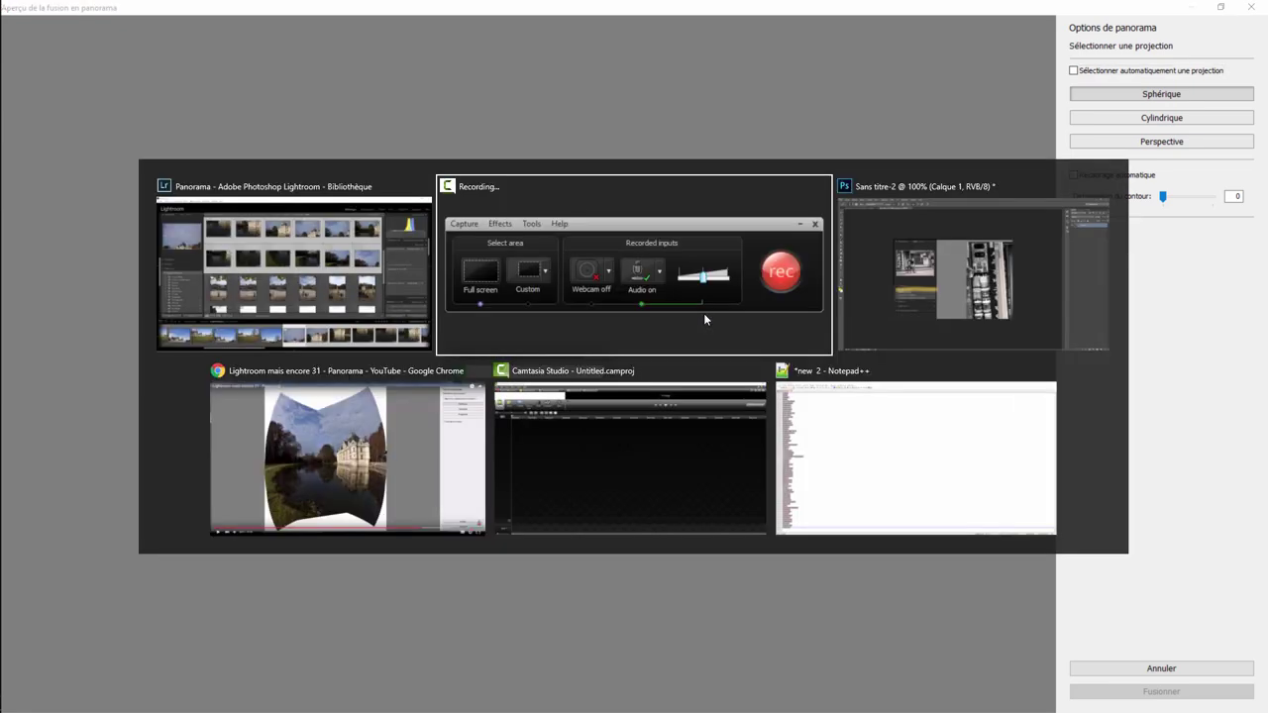
pyautogui.hotkey('alt', 'Tab')
pyautogui.hotkey('alt', 'Tab')
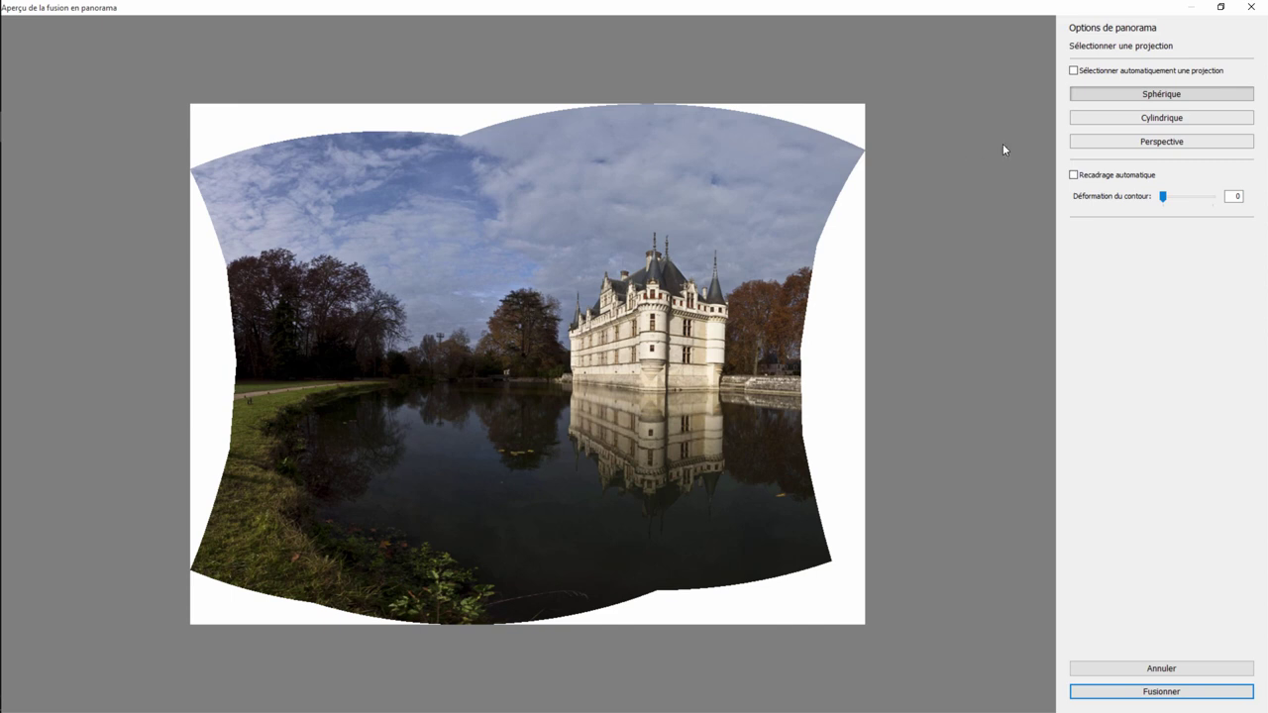
pyautogui.click(1139, 119)
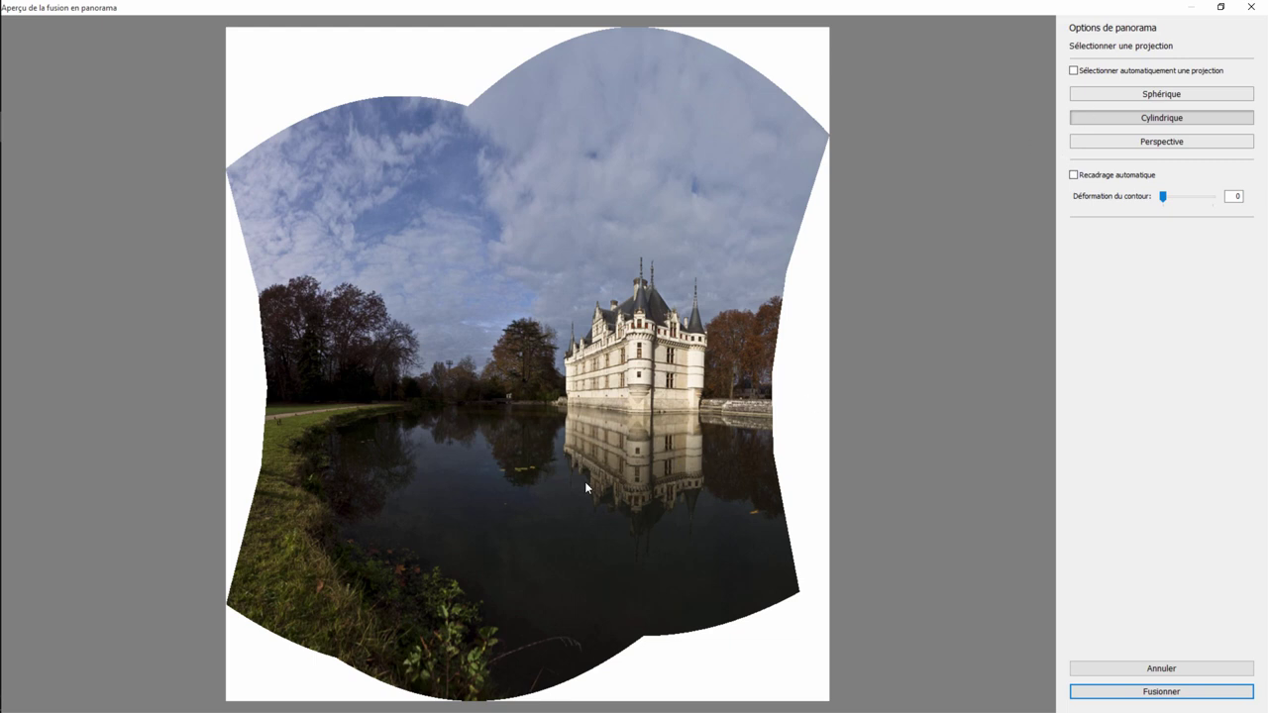
pyautogui.click(1137, 94)
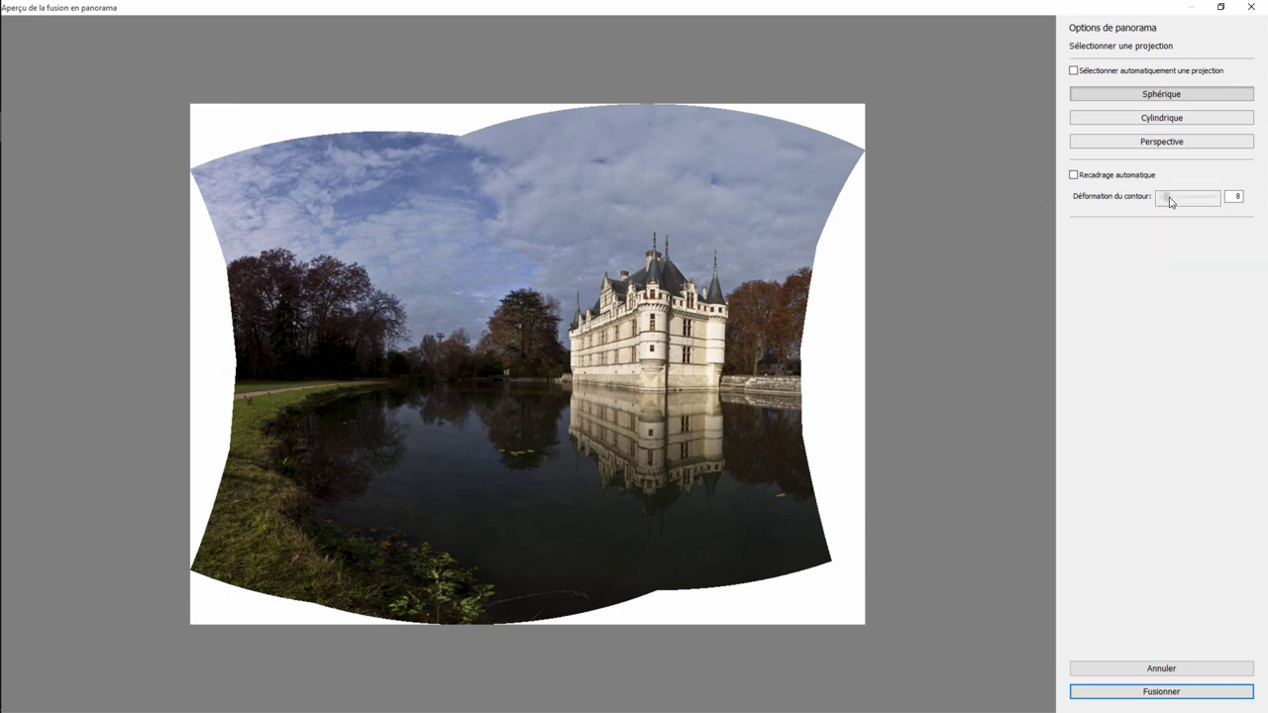
# Step: Try boundary warp at 100 and 0, then settle on 45 for Azay-le-Rideau
pyautogui.moveTo(1165, 200); pyautogui.dragTo(1218, 202)
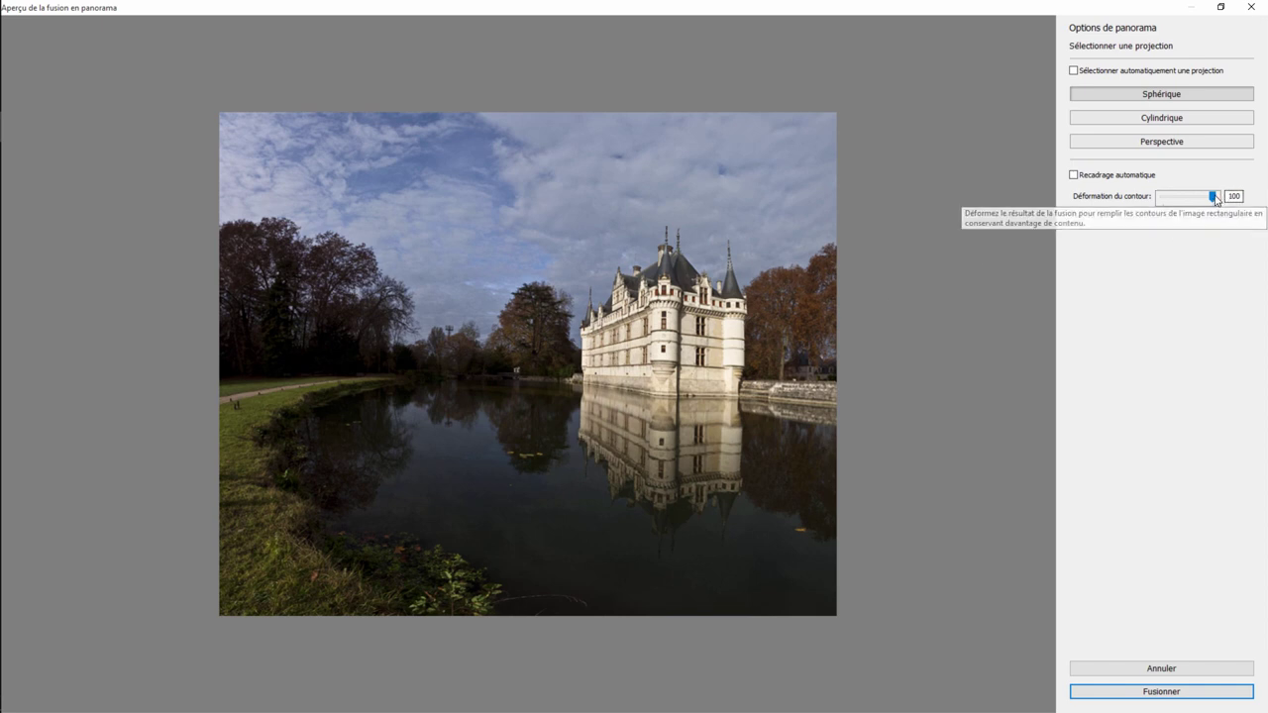
pyautogui.moveTo(1213, 198); pyautogui.dragTo(1151, 206)
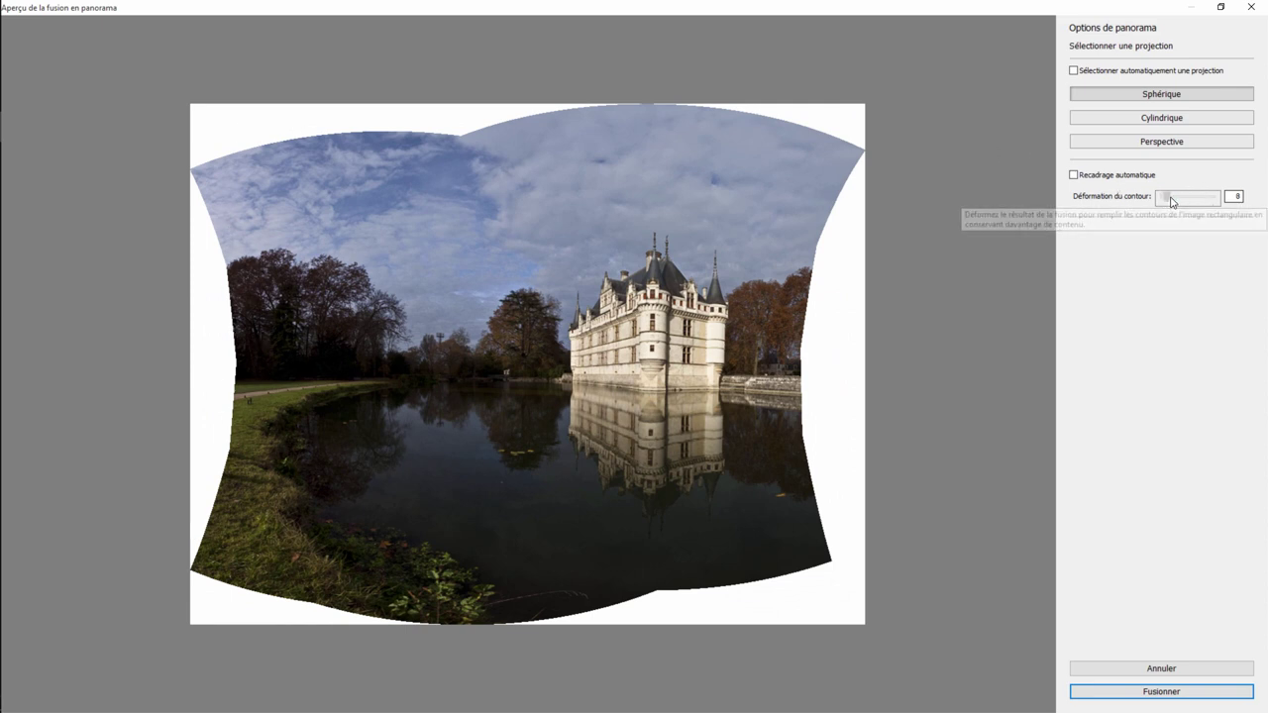
pyautogui.moveTo(1165, 201); pyautogui.dragTo(1189, 201)
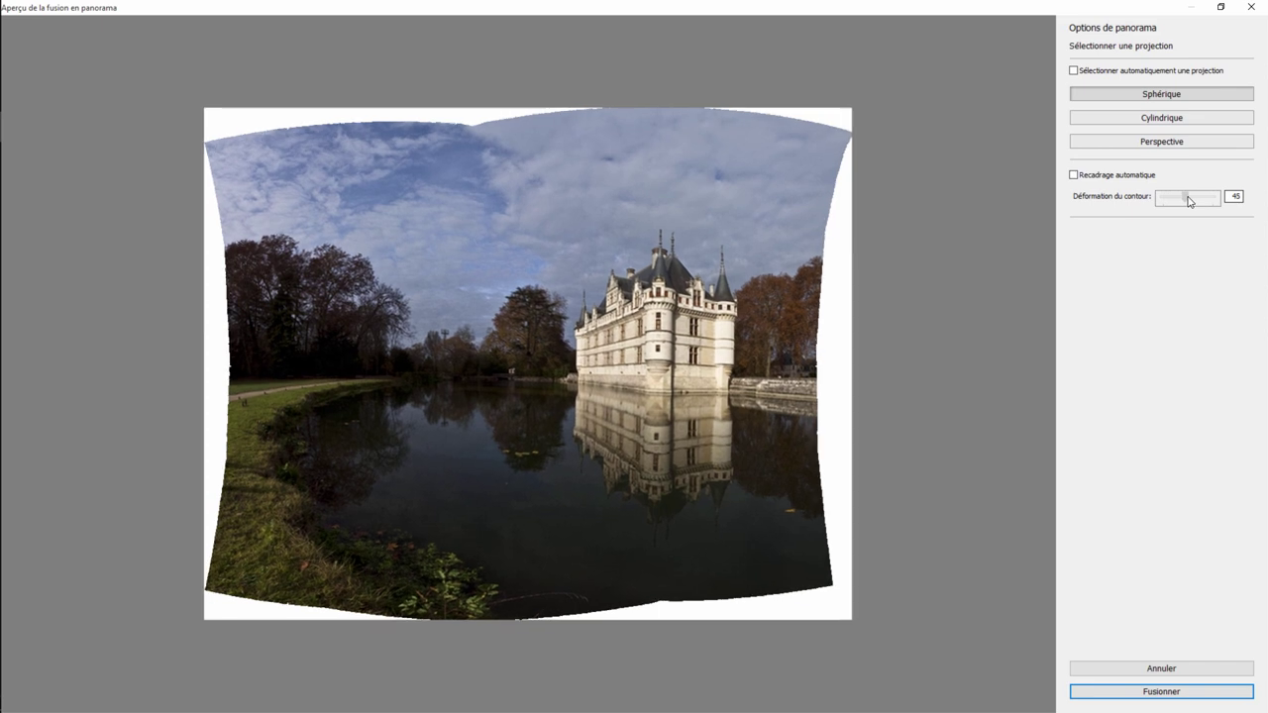
# Step: Turn on Recadrage automatique (auto crop) in the panorama options
pyautogui.click(1109, 178)
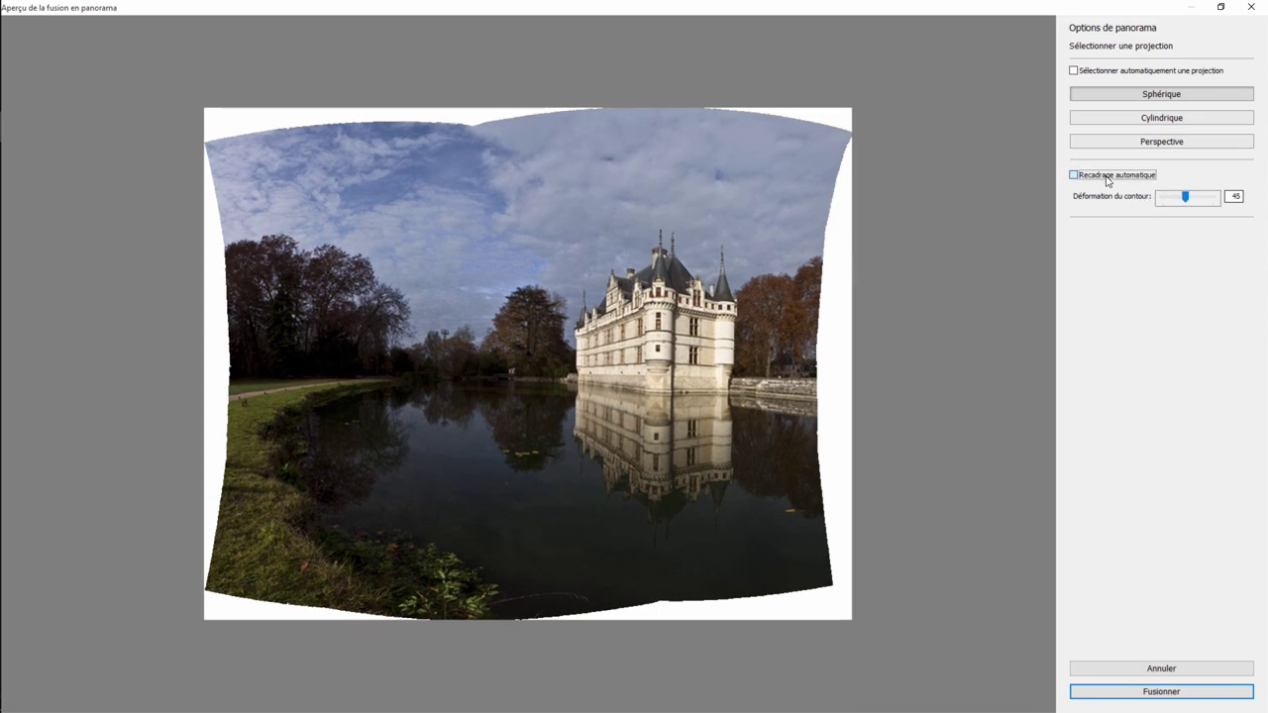